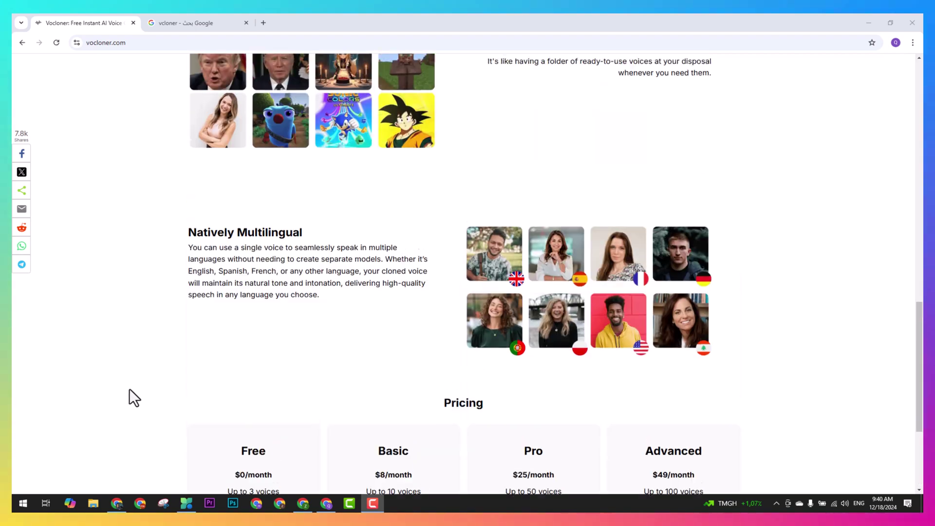
# Log in to Vocloner with the existing Google account and approve the sign-in
pyautogui.scroll(4, 126, 360)
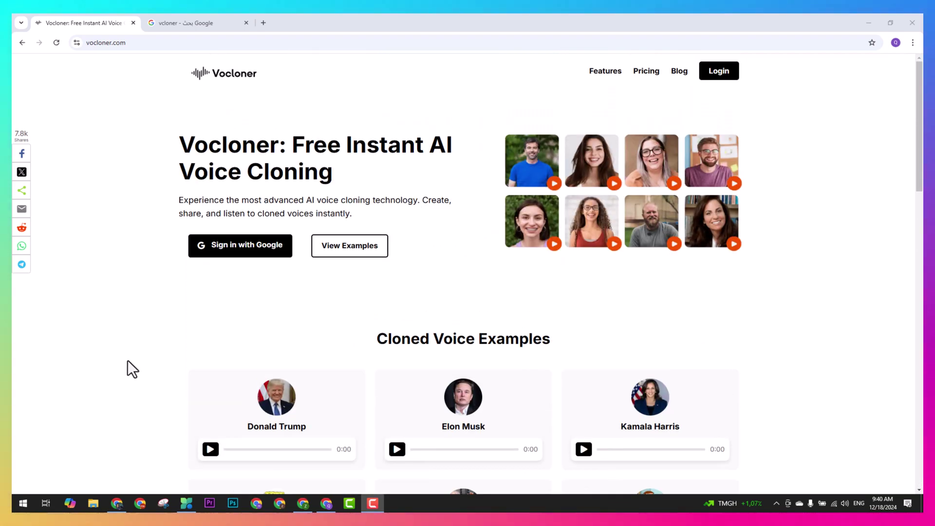
pyautogui.click(723, 78)
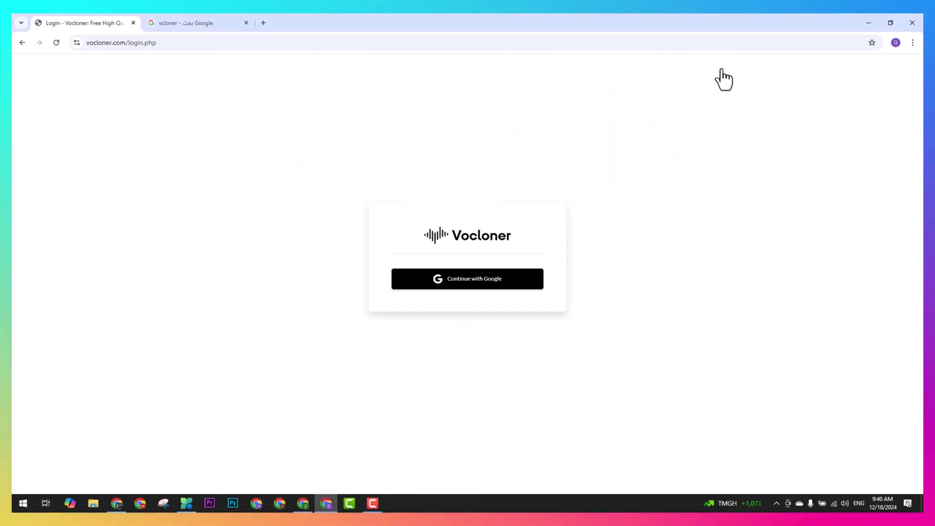
pyautogui.click(473, 287)
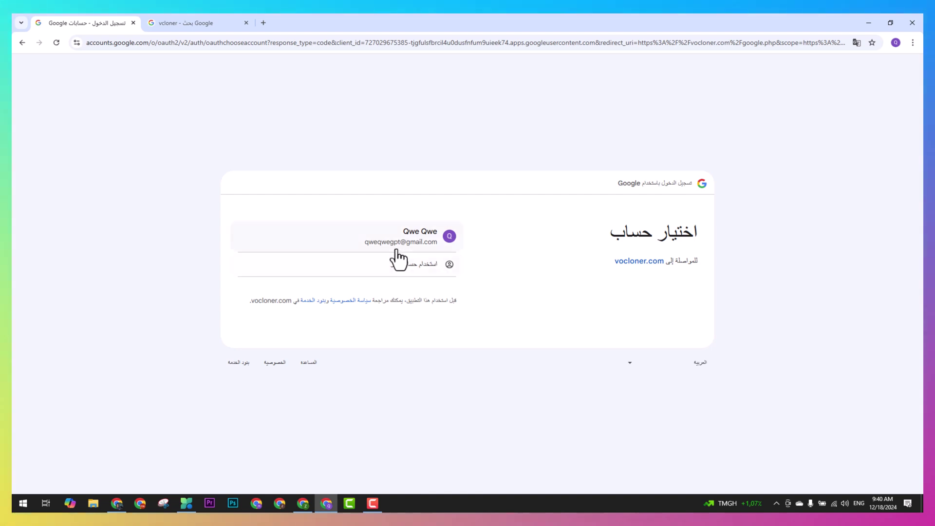
pyautogui.click(396, 248)
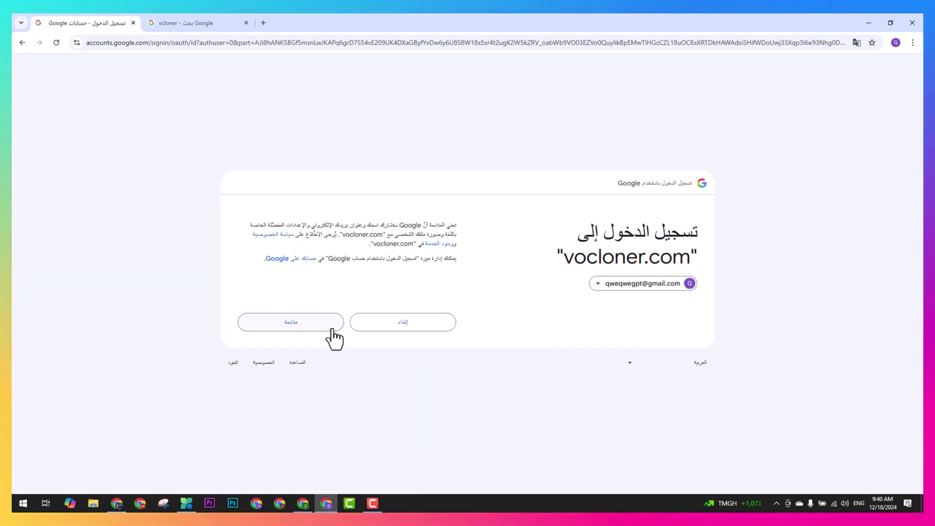
pyautogui.click(333, 329)
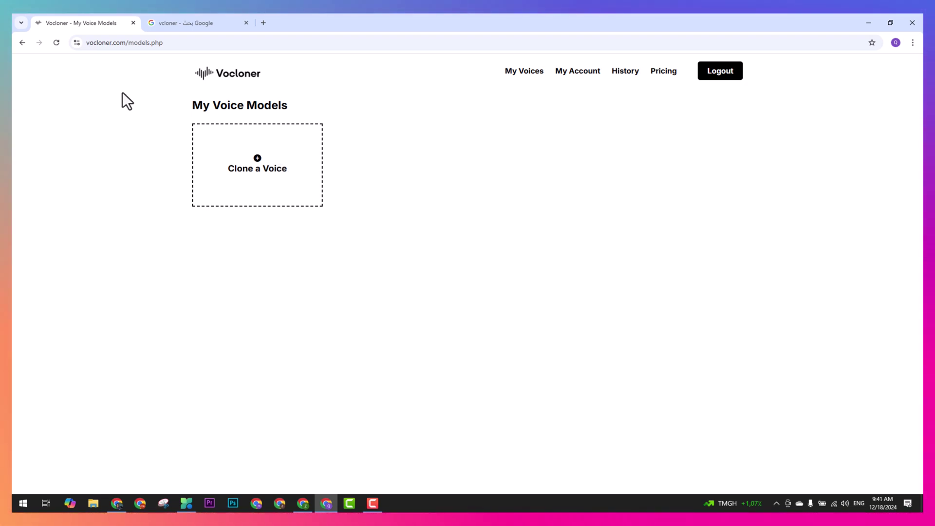
pyautogui.click(180, 25)
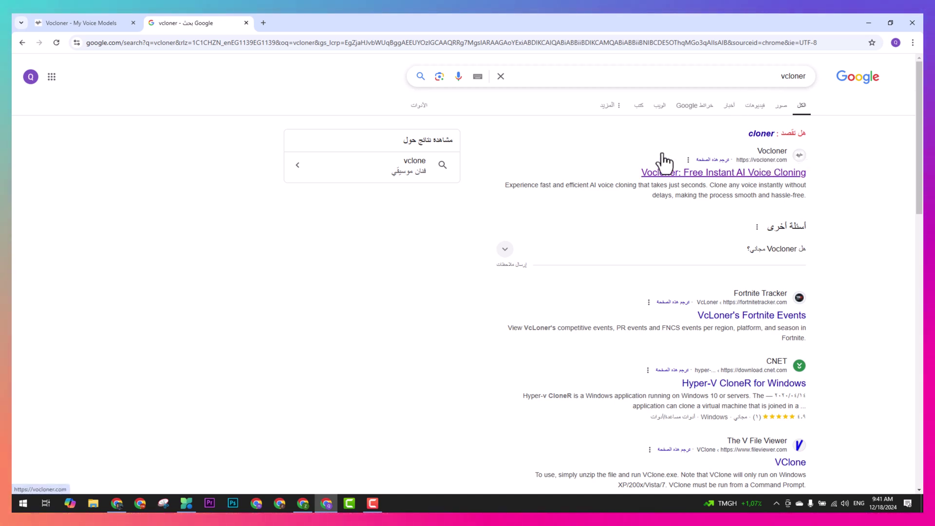
pyautogui.click(95, 24)
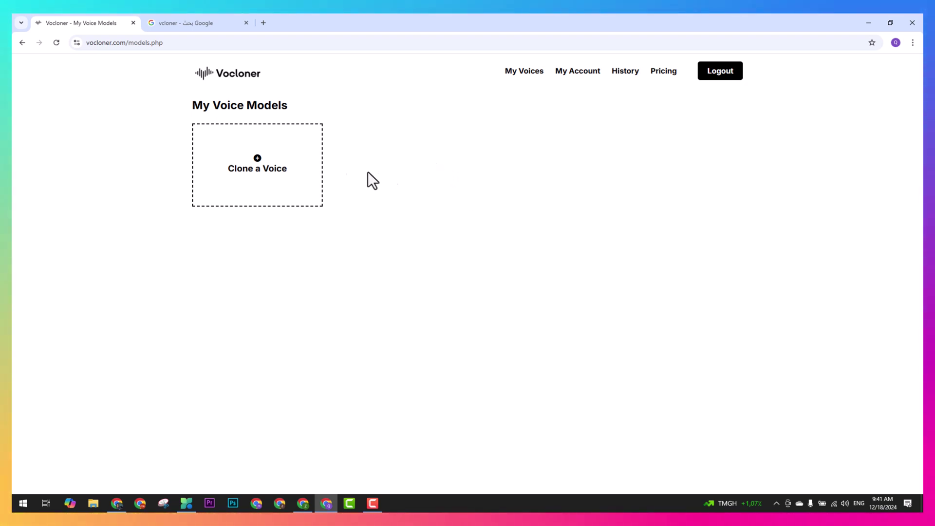
# Clone a voice from a microphone recording, using the speaker's first name as the model name, and submit it
pyautogui.click(241, 170)
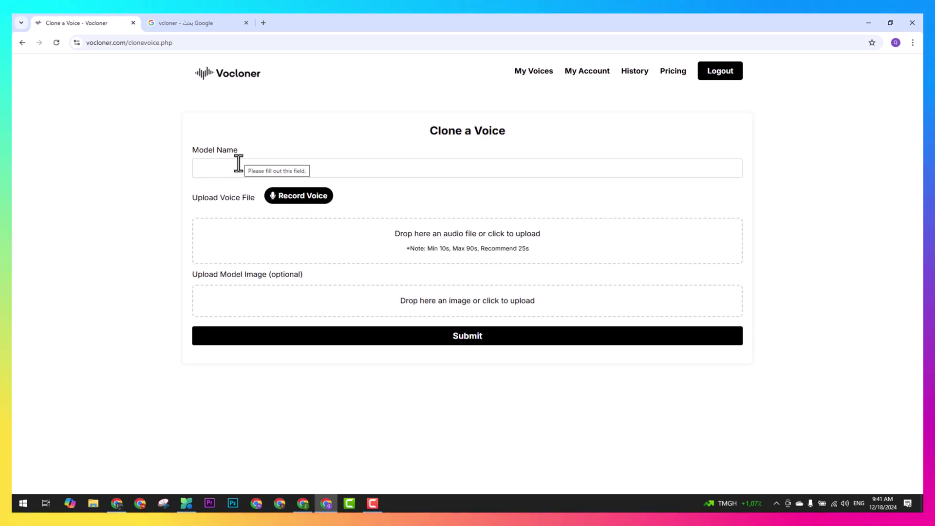
pyautogui.click(239, 168)
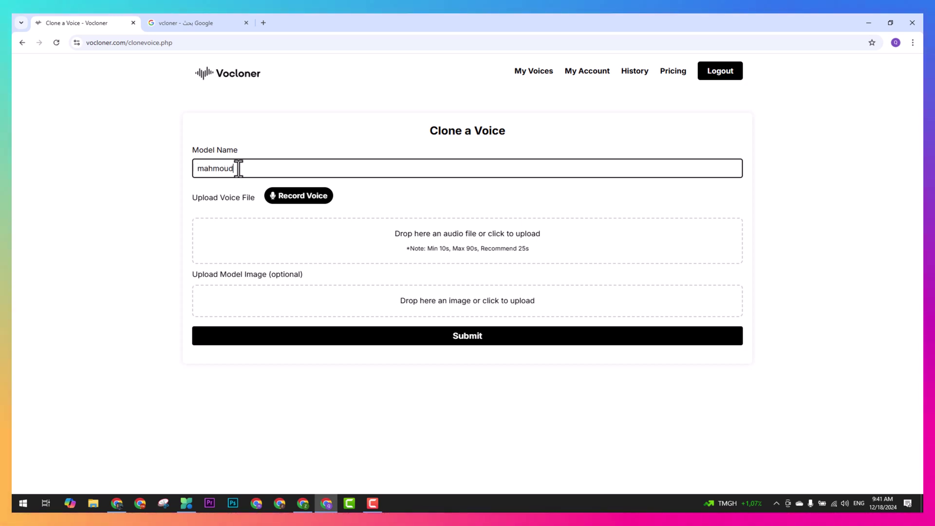
pyautogui.click(308, 202)
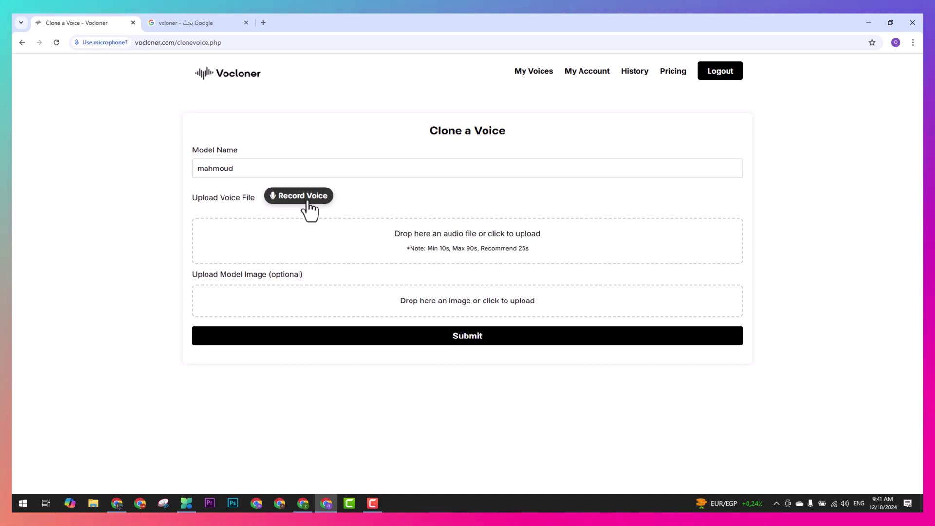
pyautogui.click(165, 106)
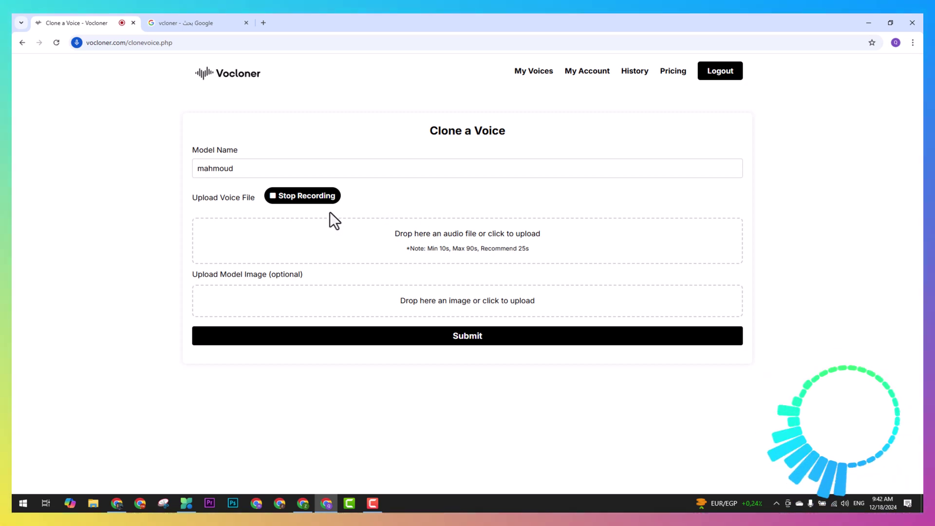
pyautogui.click(318, 199)
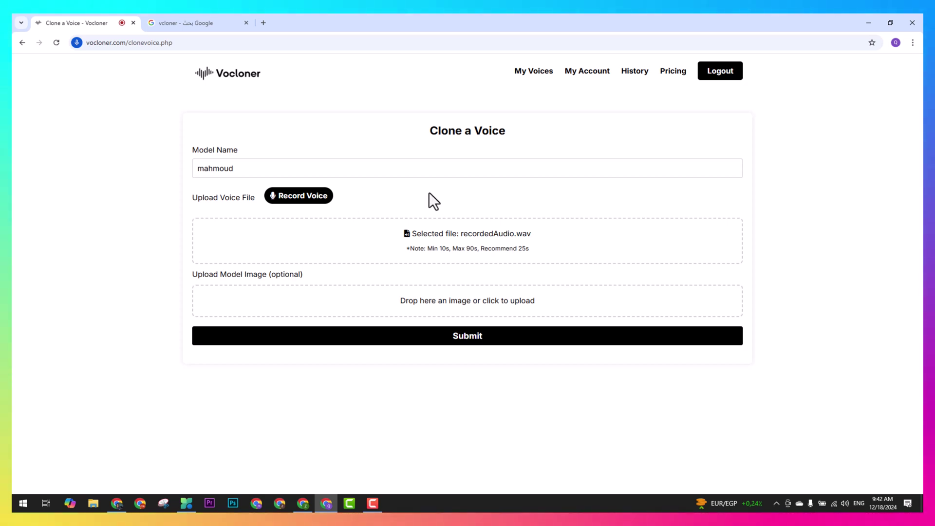
pyautogui.click(486, 344)
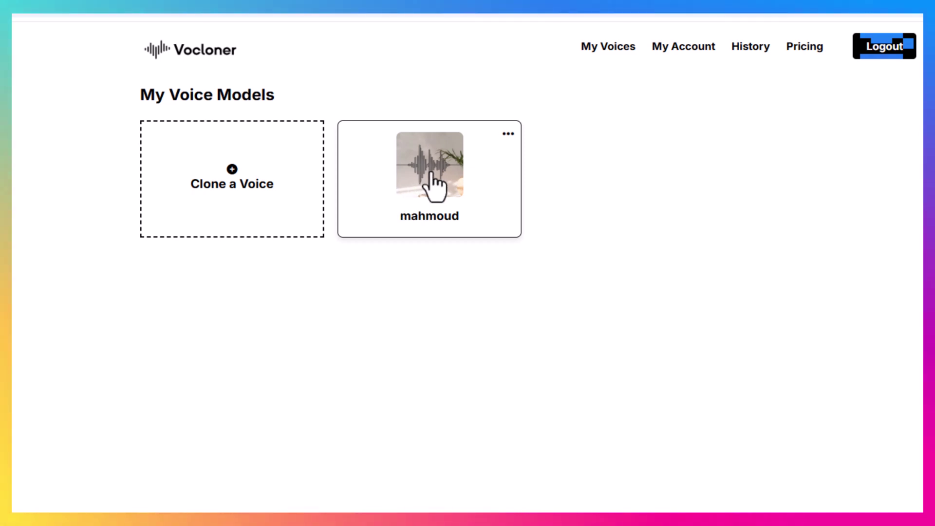
# Generate MP3 speech with the recorded voice: a hello with the speaker's first name, then "welcome to my channel. have a nice time with ai tutorials."
pyautogui.click(430, 175)
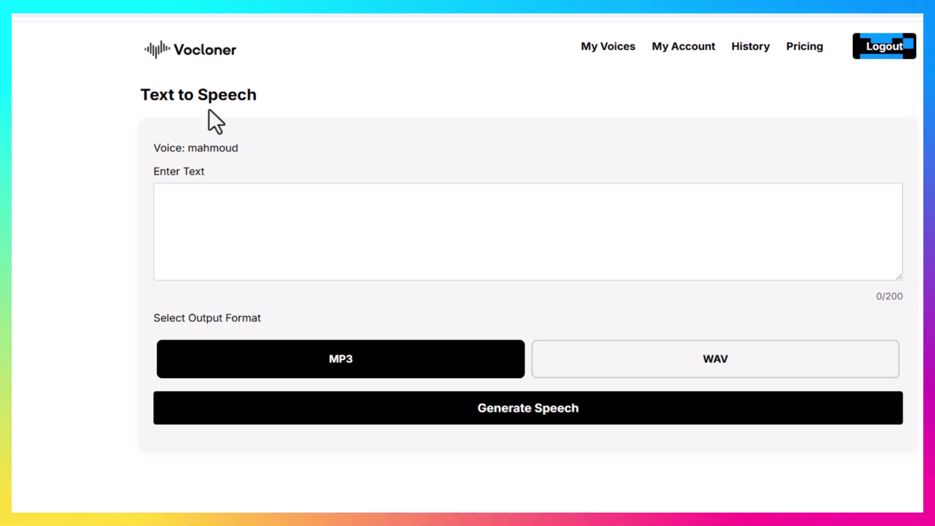
pyautogui.click(250, 209)
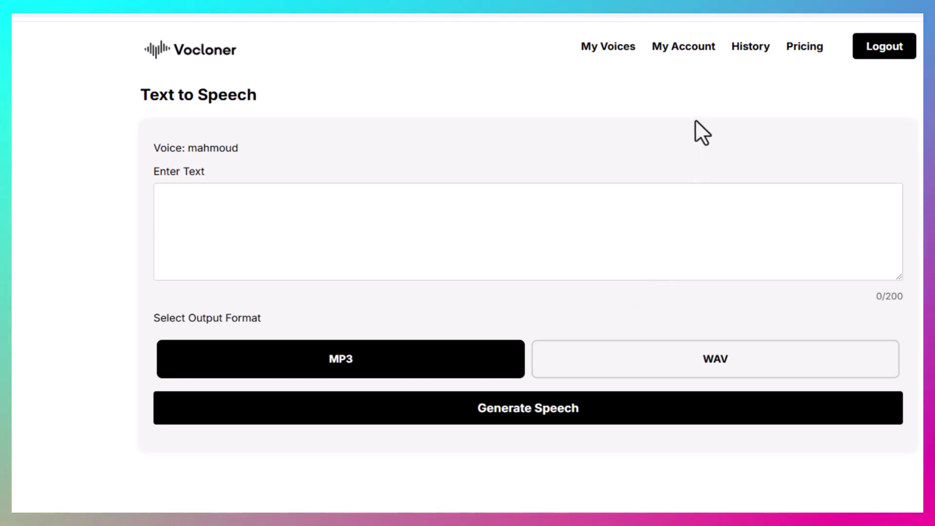
pyautogui.click(772, 233)
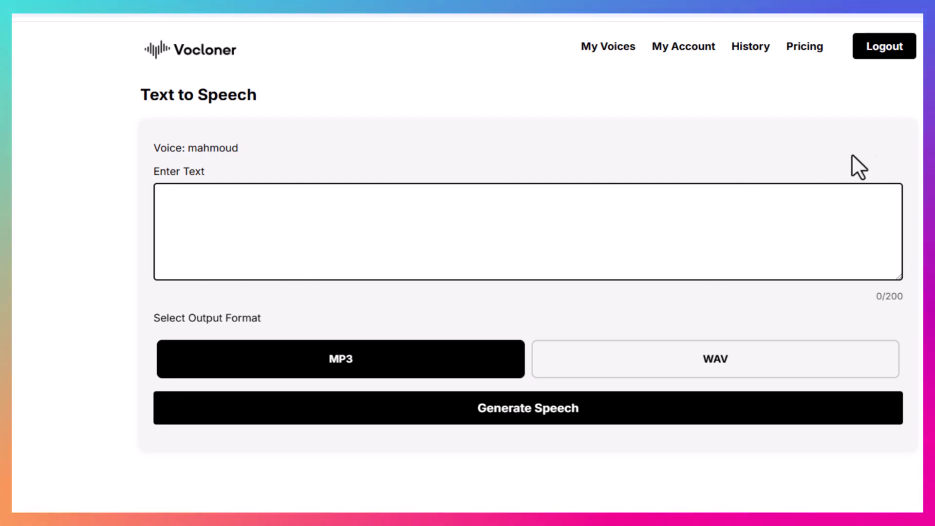
pyautogui.write('hello, my name is mahmoud. welcome to my channel. have a nice time with ai tutorials.')
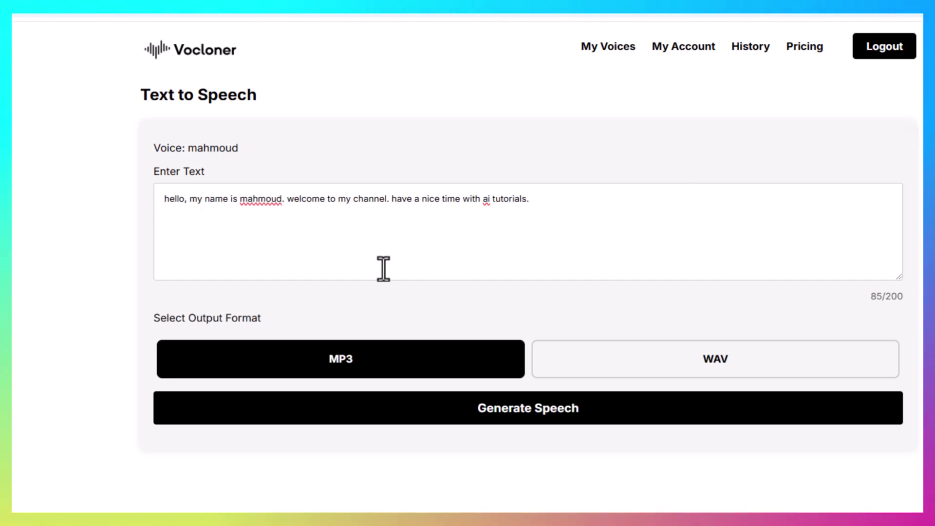
pyautogui.click(377, 351)
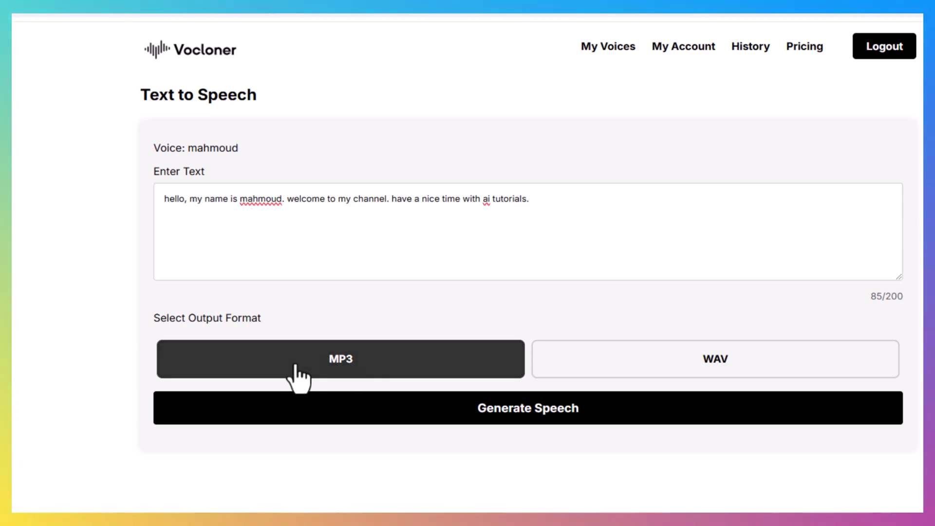
pyautogui.click(525, 415)
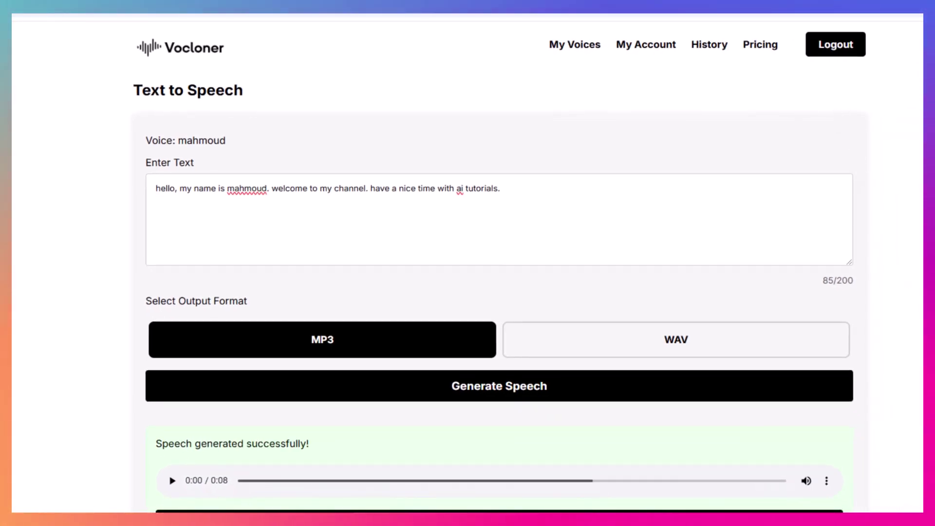
# Play the generated speech and view the audio player's download option
pyautogui.click(172, 481)
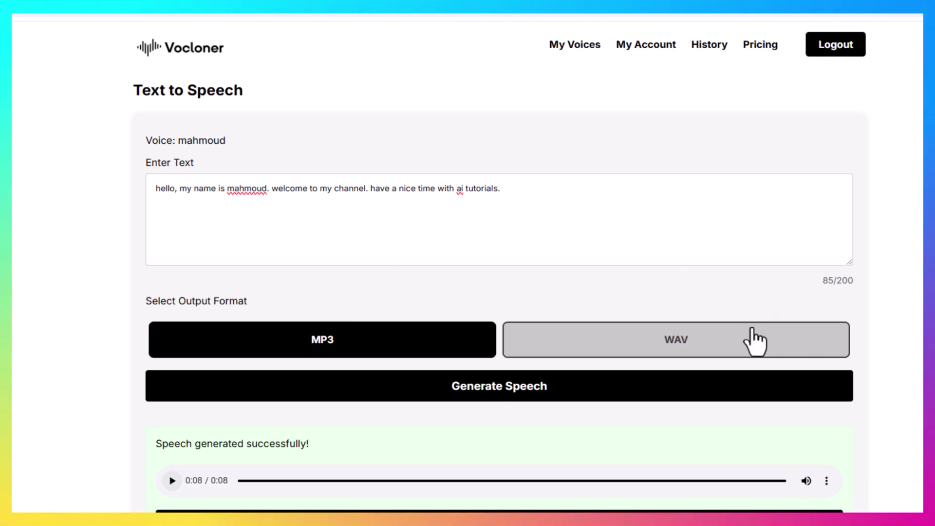
pyautogui.click(826, 482)
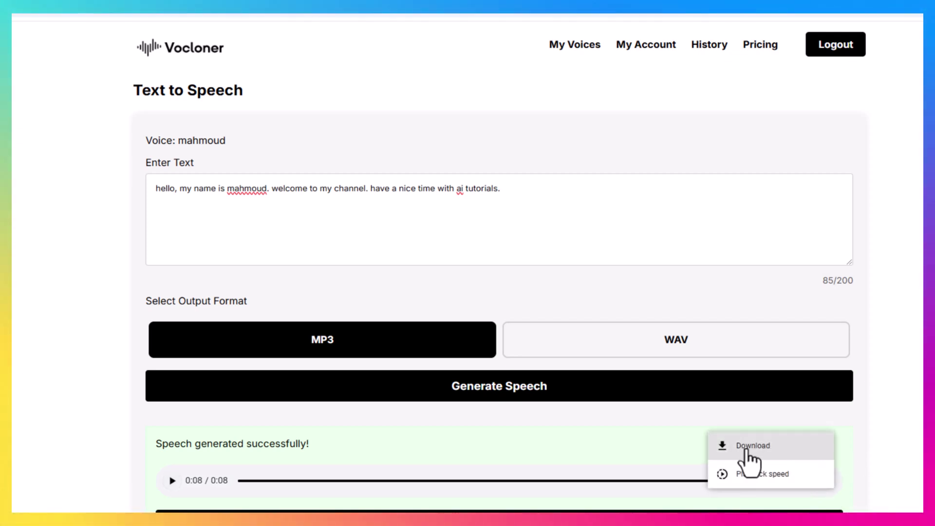
pyautogui.click(911, 463)
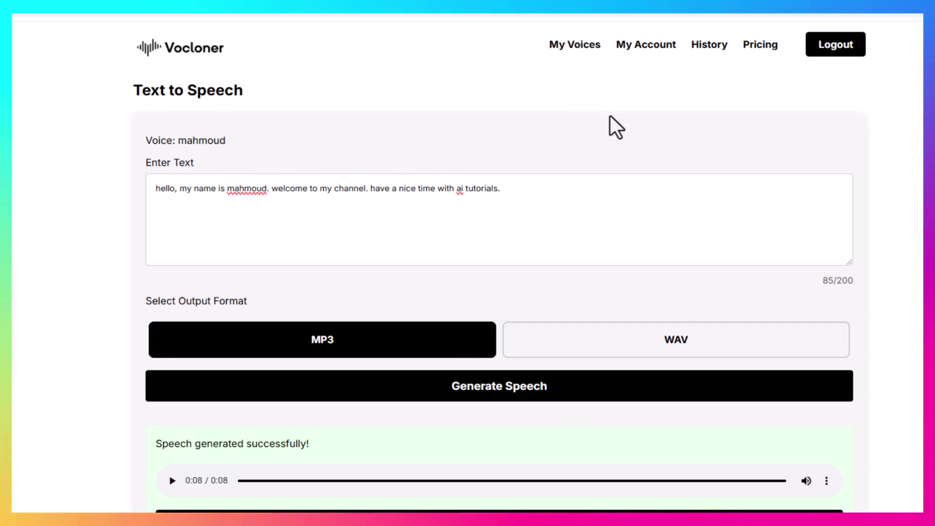
# Start another voice clone from the voice models page and name the model "henidi"
pyautogui.click(560, 49)
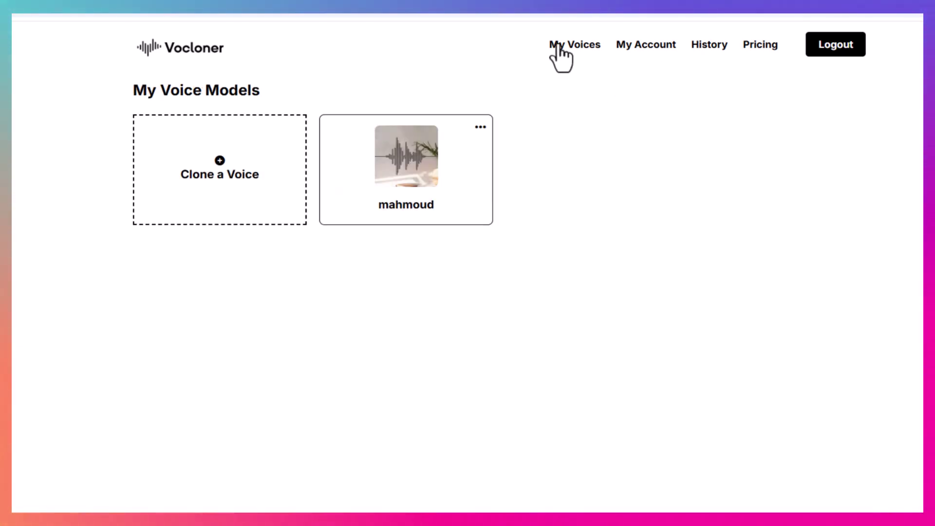
pyautogui.click(247, 166)
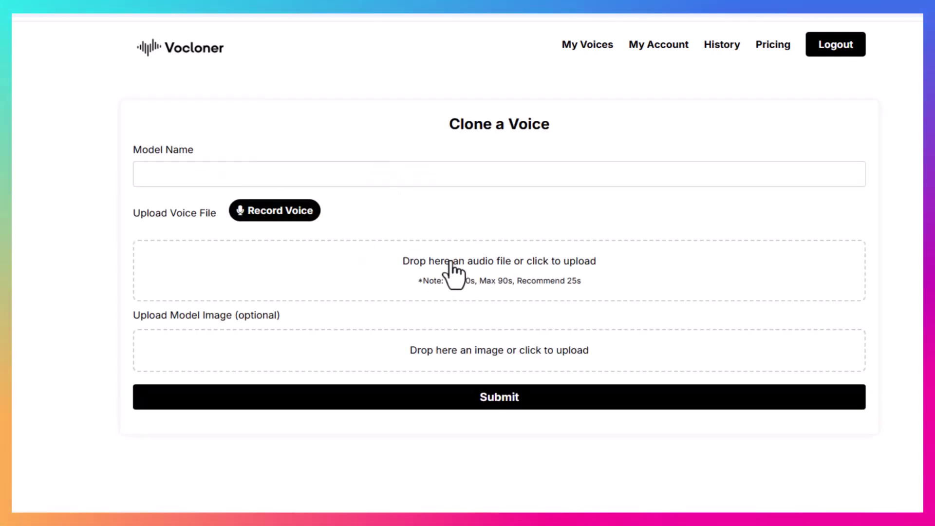
pyautogui.click(220, 166)
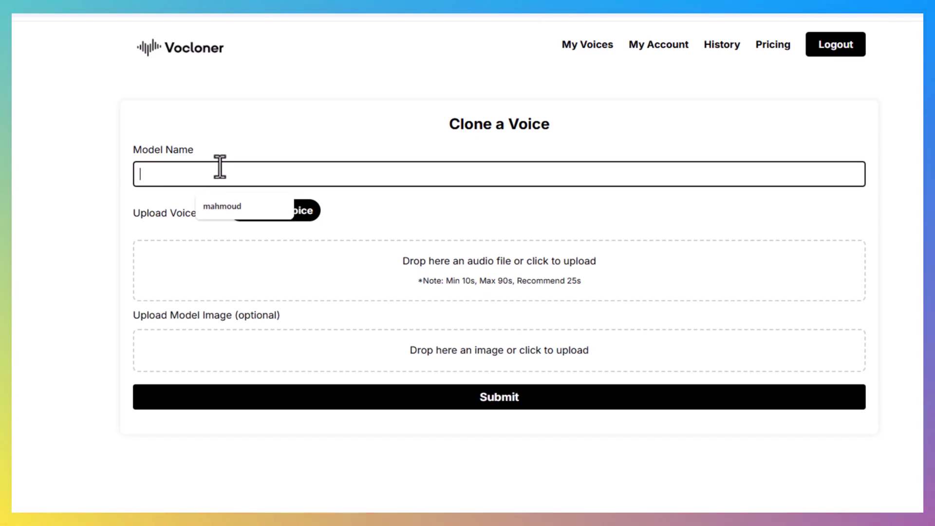
pyautogui.write('henidi')
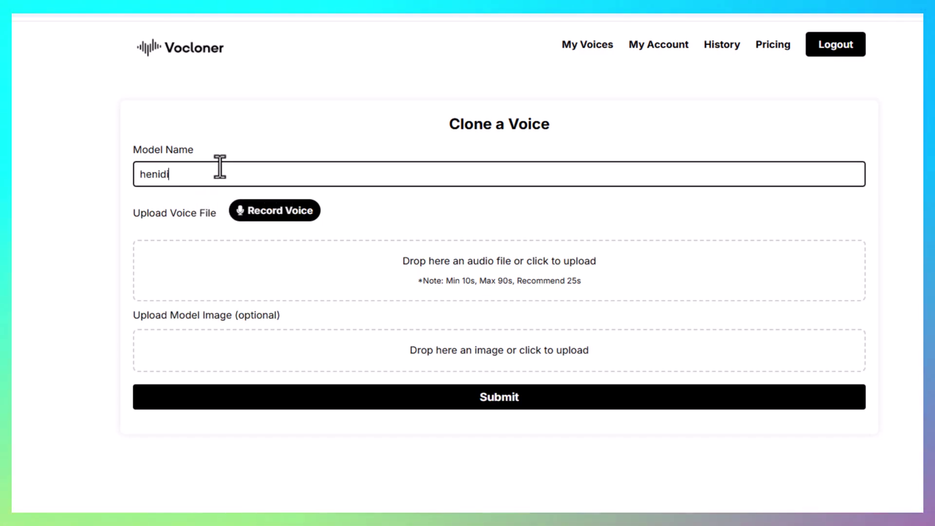
# Upload the audio file "هنيدي 2.m4a" from the camtasia 2 folder as the model's voice sample
pyautogui.click(450, 267)
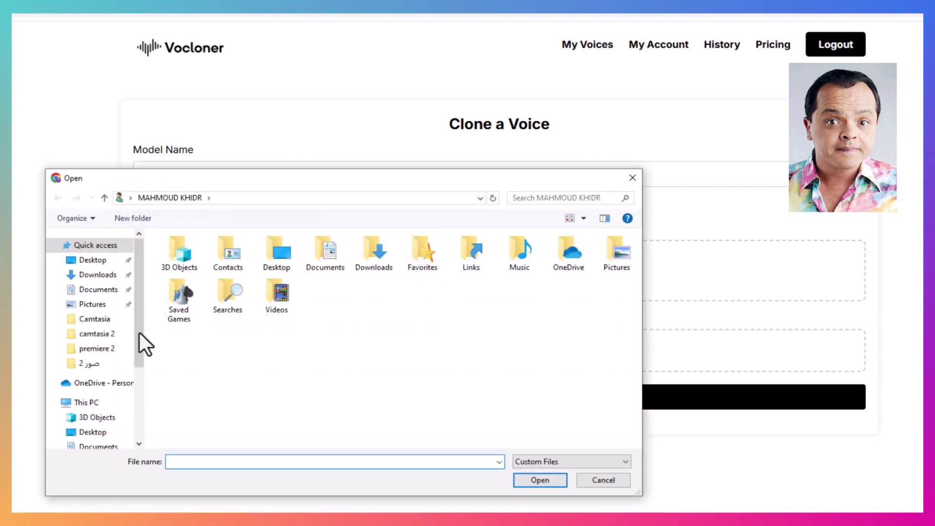
pyautogui.click(107, 336)
pyautogui.scroll(-8, 285, 394)
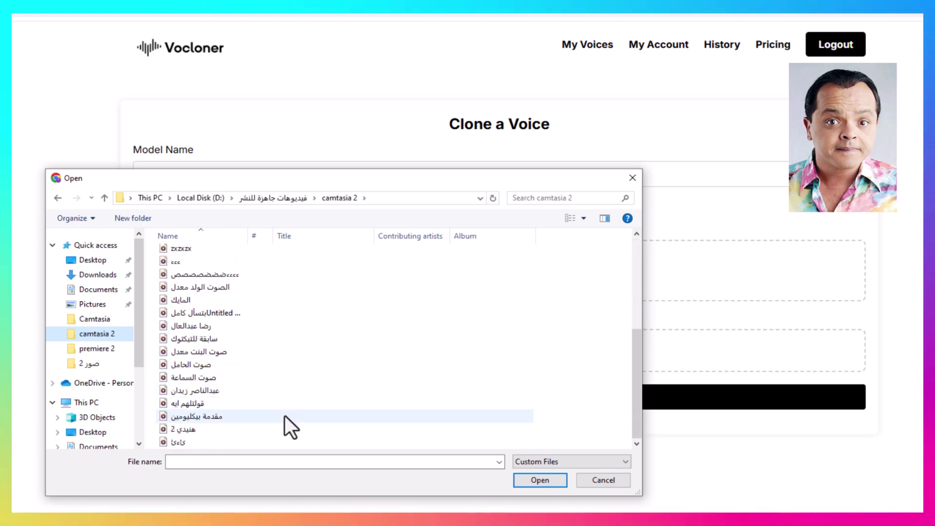
pyautogui.click(256, 429)
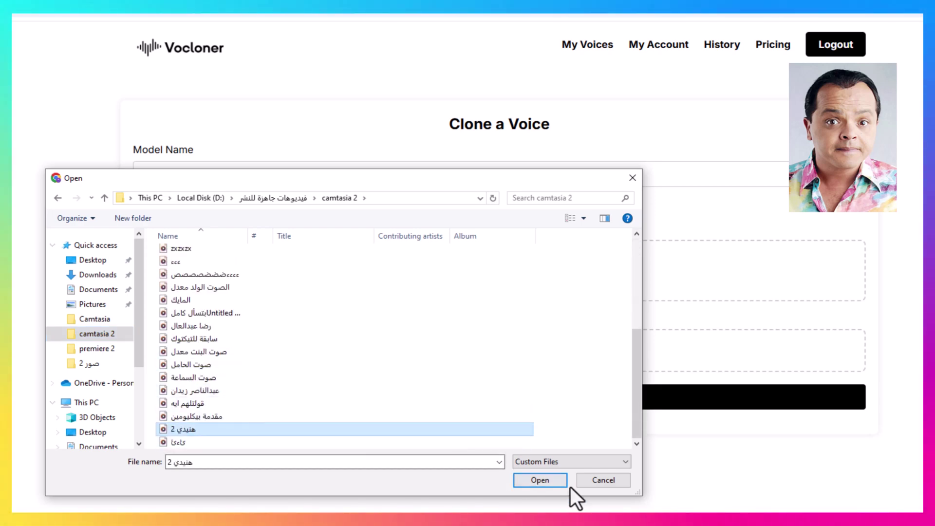
pyautogui.click(540, 480)
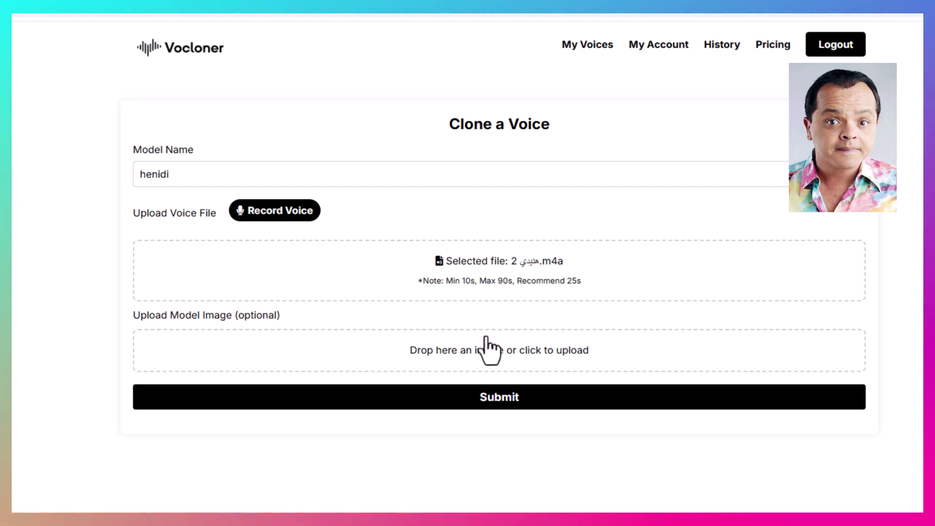
# Submit the henidi voice clone without adding a model image
pyautogui.click(437, 352)
pyautogui.click(588, 480)
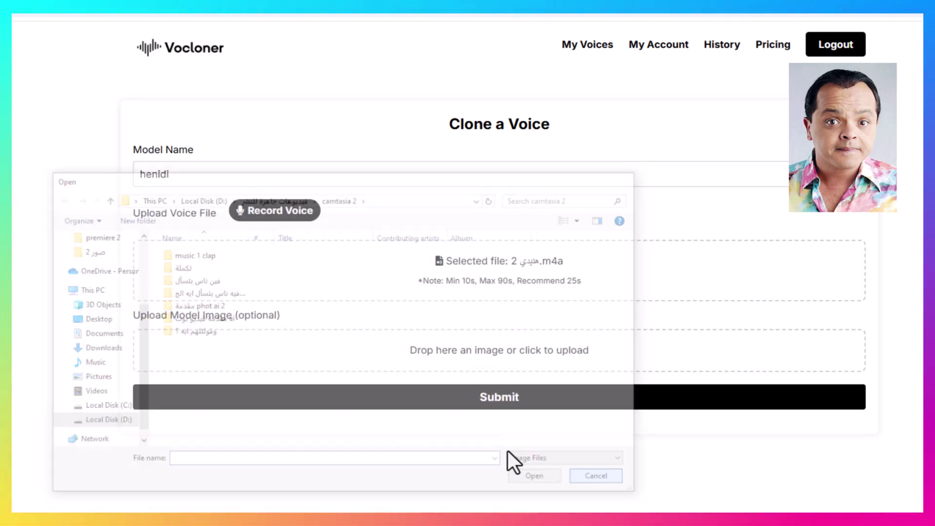
pyautogui.click(493, 398)
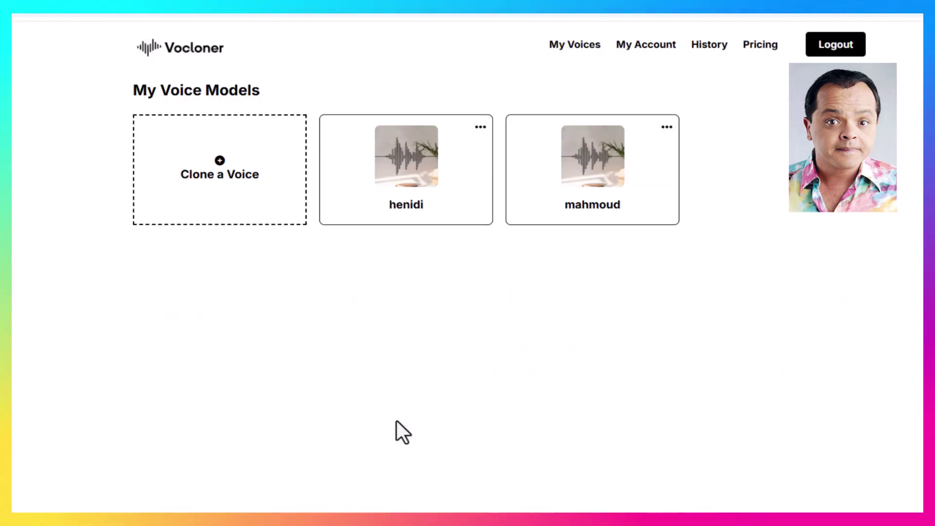
# Generate henidi speech from "صباح الخير ياحلوين، انا سمعت انكم هتنسخوا صوتي بالذكاء الاصطناعي", followed by eagerness for the trial and thanks to the creator by name
pyautogui.click(415, 148)
pyautogui.click(311, 208)
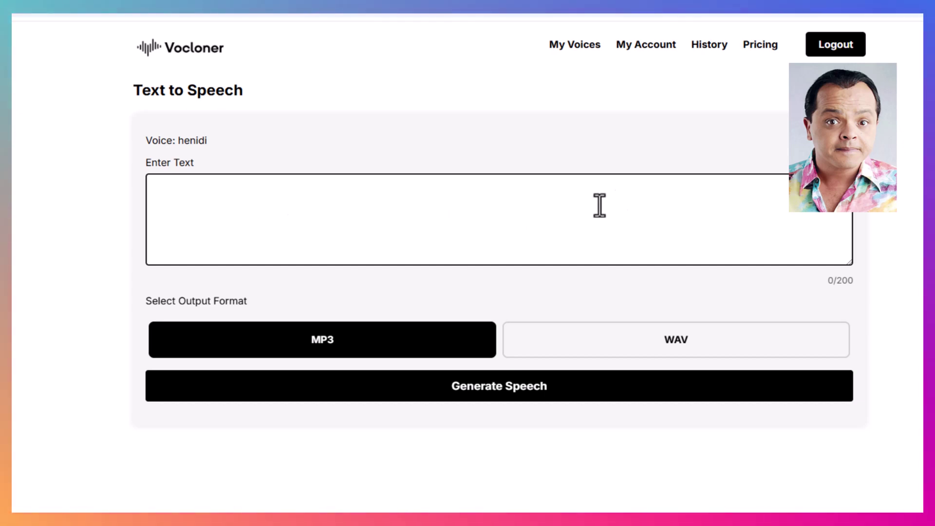
pyautogui.write('صباح الخير ياحلوين، انا سمعت انكم هتنسخوا صوتي بالذكاء الاصطناعي . انا متشوق للتجربة وبشكر محمود على المجهود الرائع.')
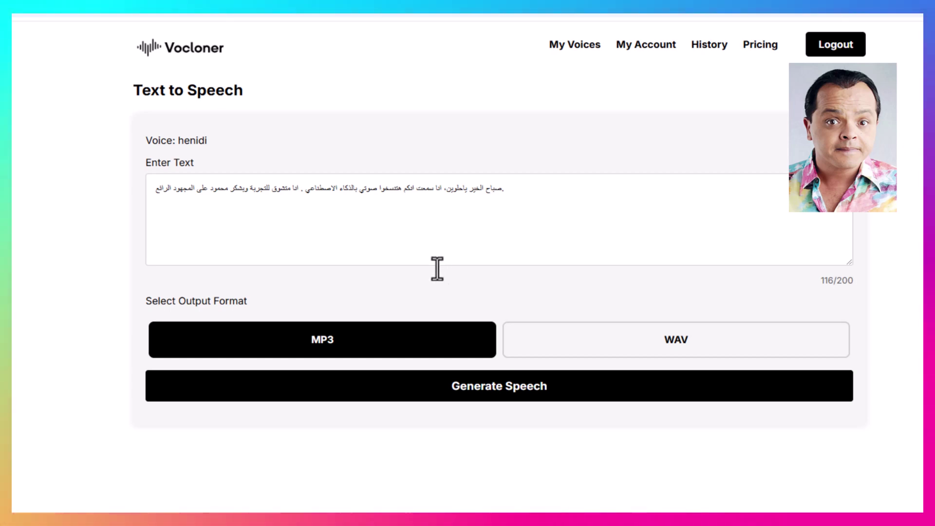
pyautogui.click(479, 388)
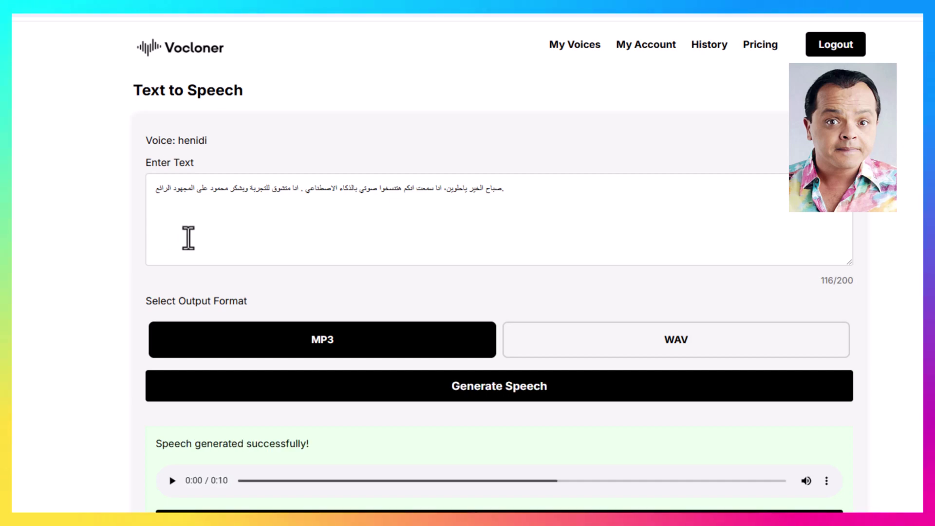
# Play the generated henidi speech and compare it with the original "هنيدي 2.m4a" recording in PotPlayer, closing the player when done
pyautogui.click(172, 481)
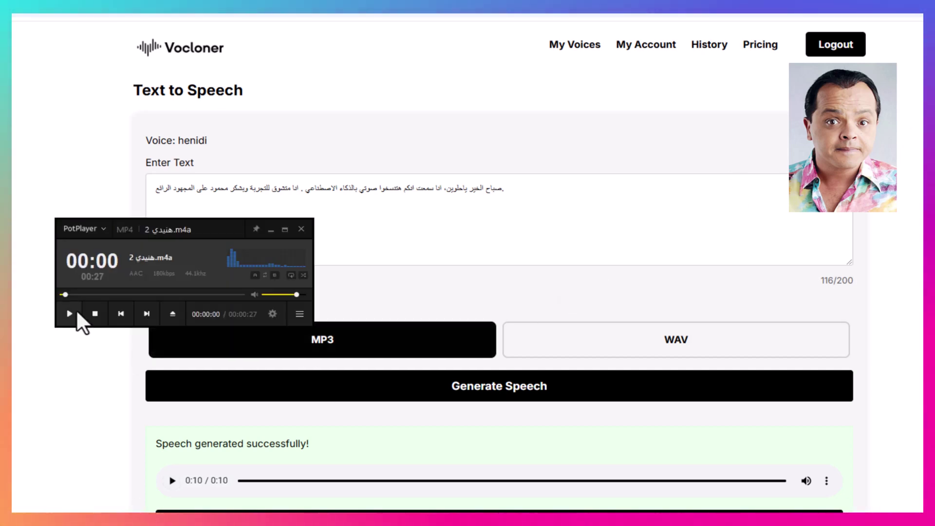
pyautogui.click(63, 295)
pyautogui.moveTo(194, 232); pyautogui.dragTo(152, 268)
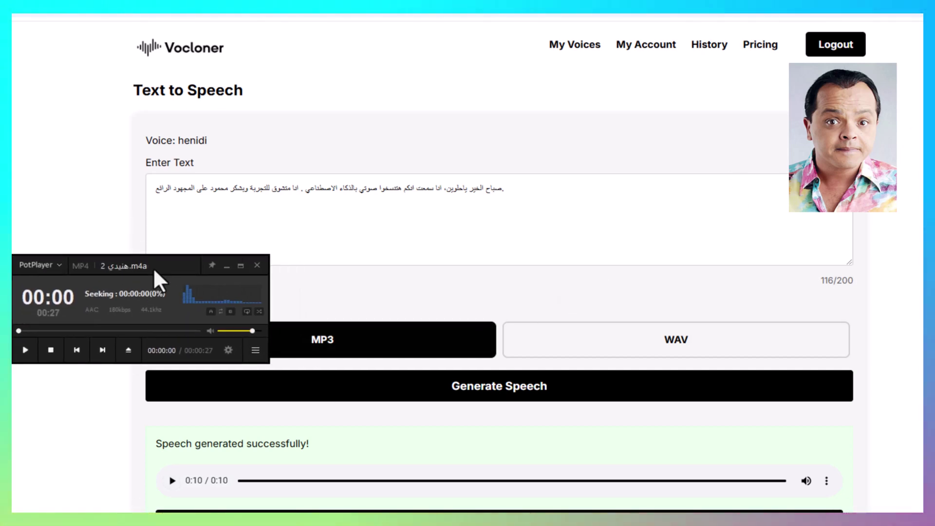
pyautogui.click(22, 350)
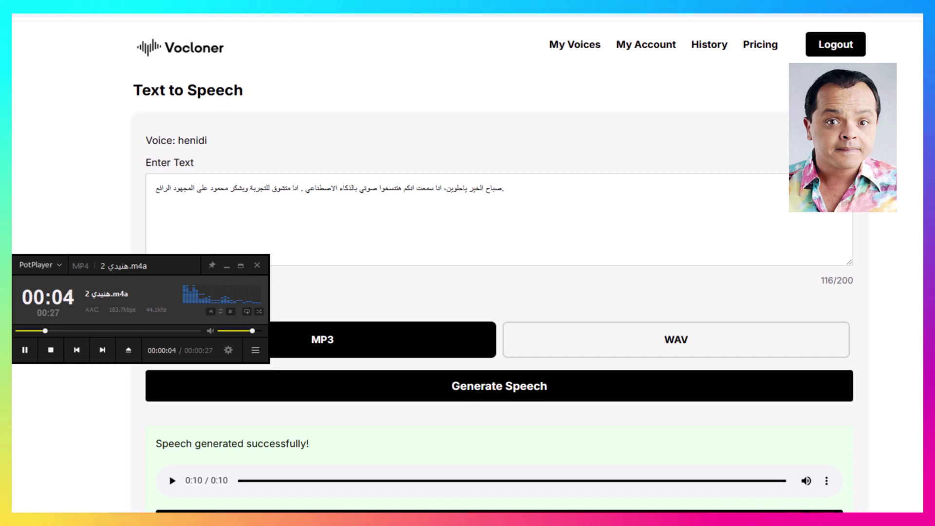
pyautogui.click(30, 350)
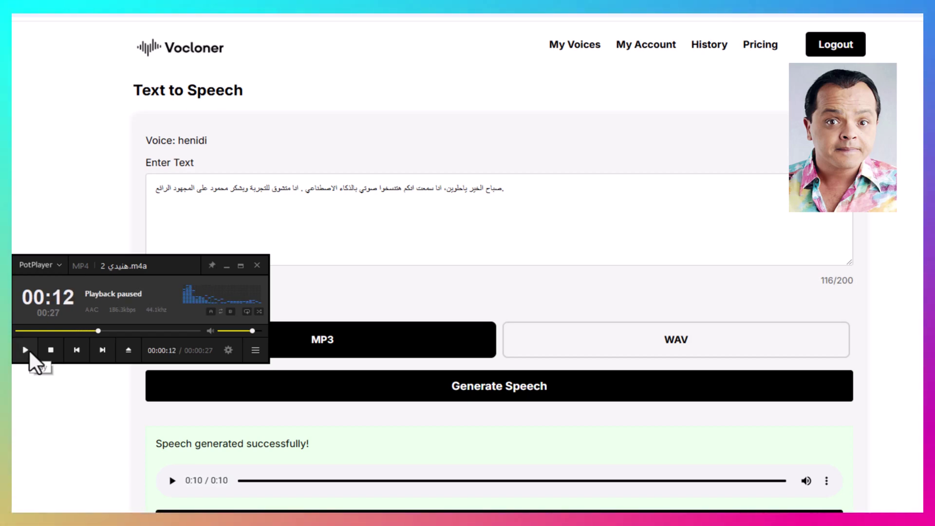
pyautogui.click(256, 264)
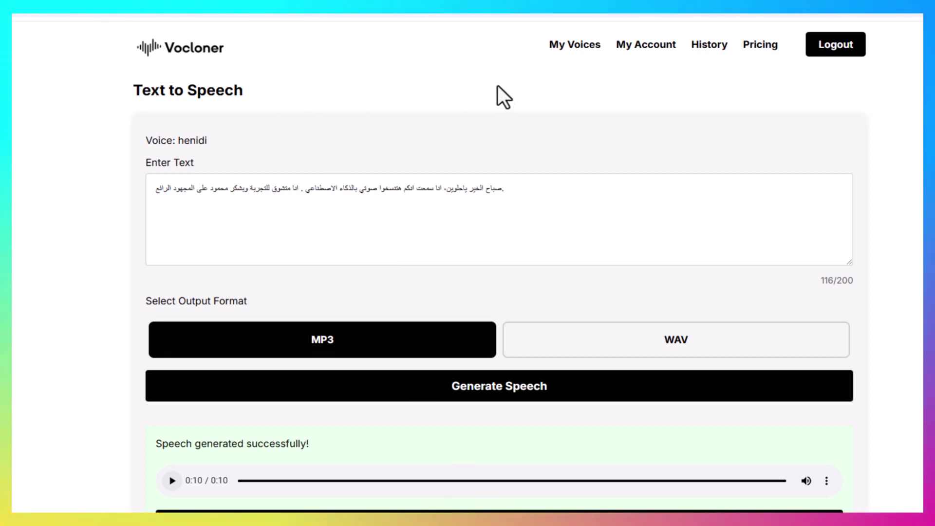
# Start another voice clone from the voice models page and name the model "reda"
pyautogui.click(583, 49)
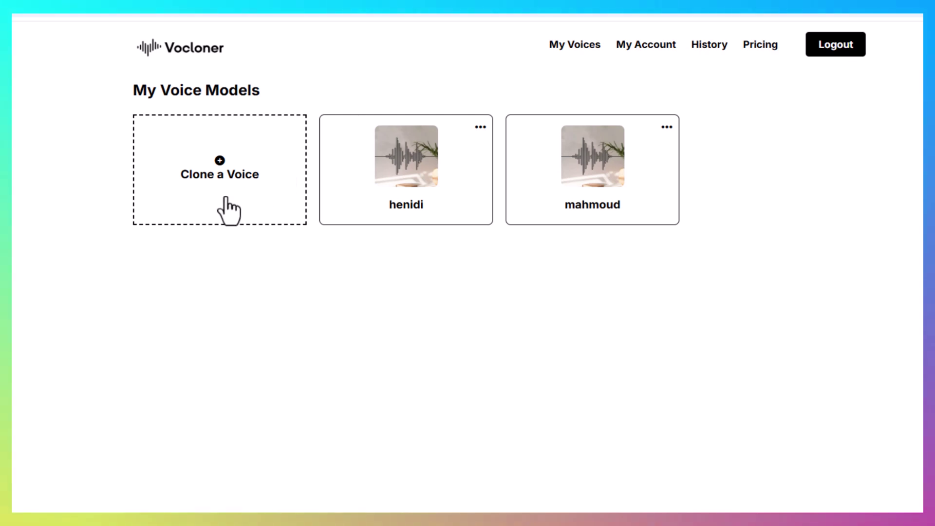
pyautogui.click(252, 200)
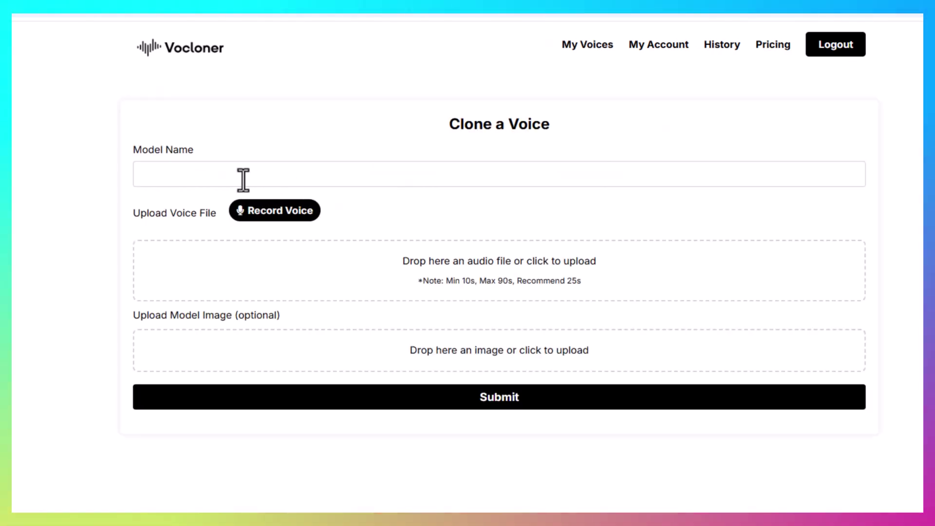
pyautogui.click(243, 179)
pyautogui.write('re')
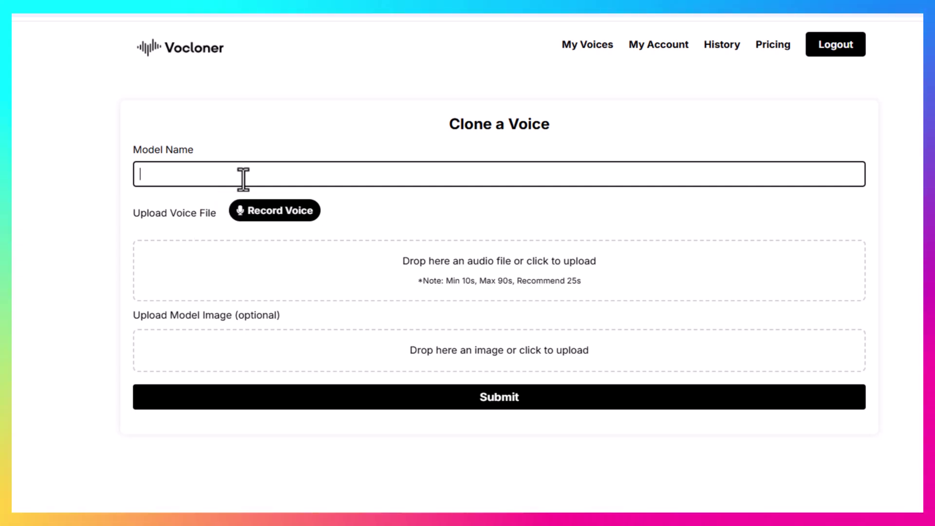
pyautogui.write('da')
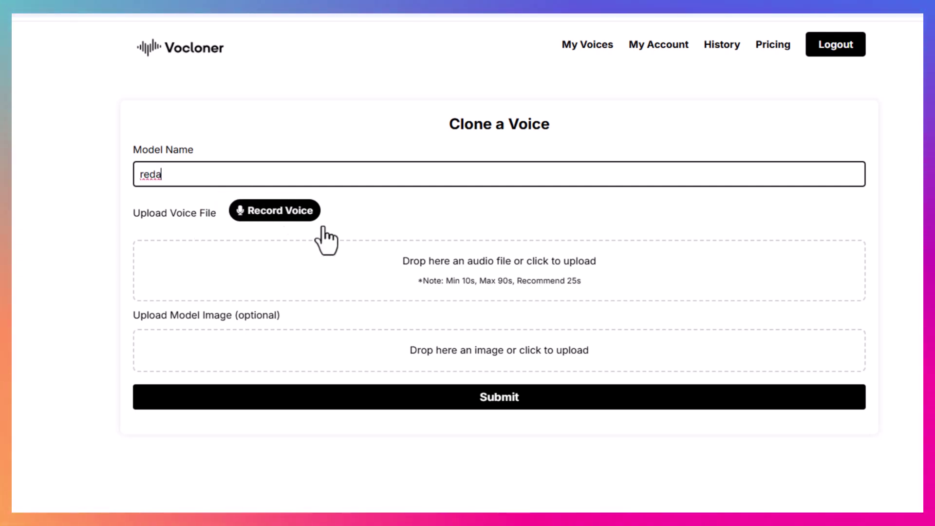
# Upload "رضا عبدالعال.m4a" from the camtasia 2 folder as the voice sample and submit the reda clone without a model image
pyautogui.click(410, 276)
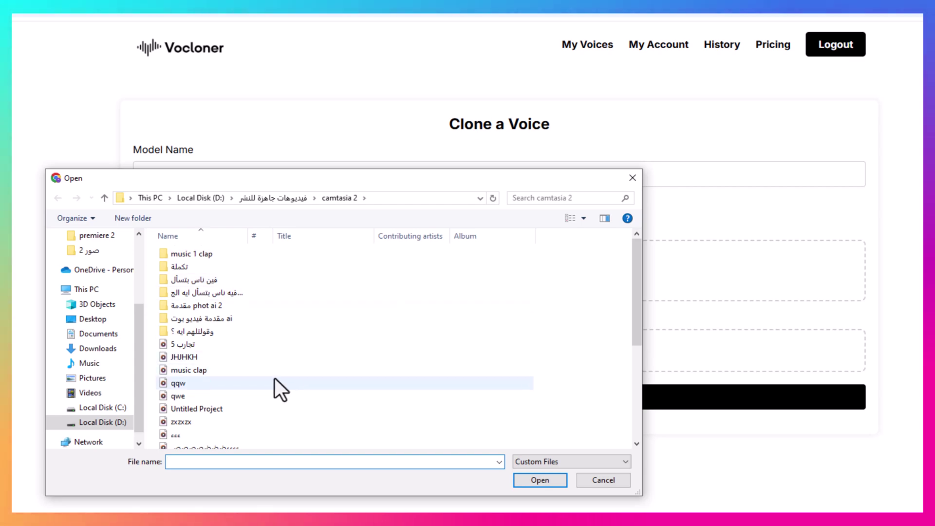
pyautogui.scroll(-4, 275, 379)
pyautogui.click(212, 351)
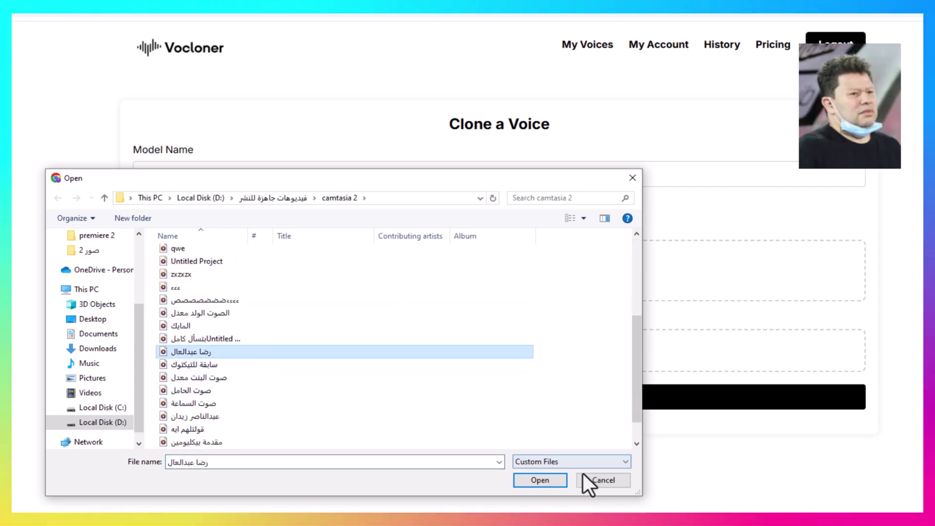
pyautogui.click(550, 481)
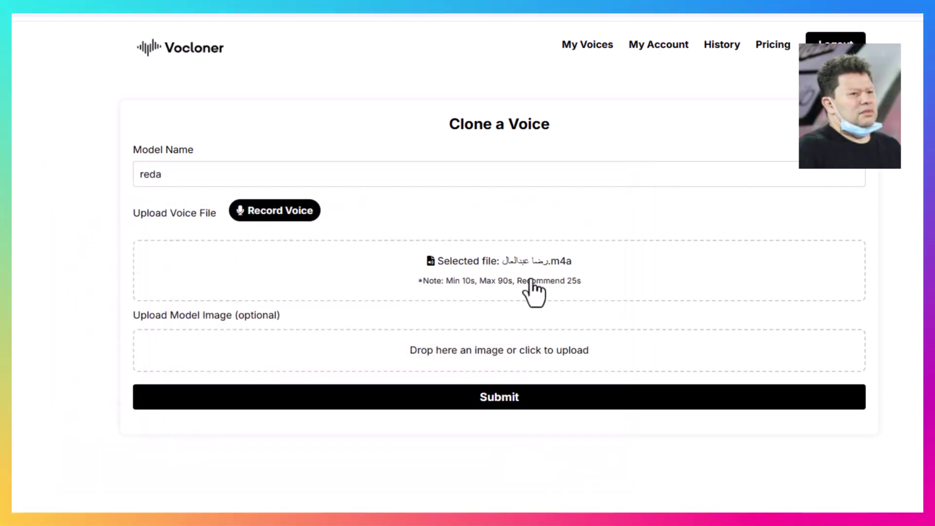
pyautogui.click(484, 405)
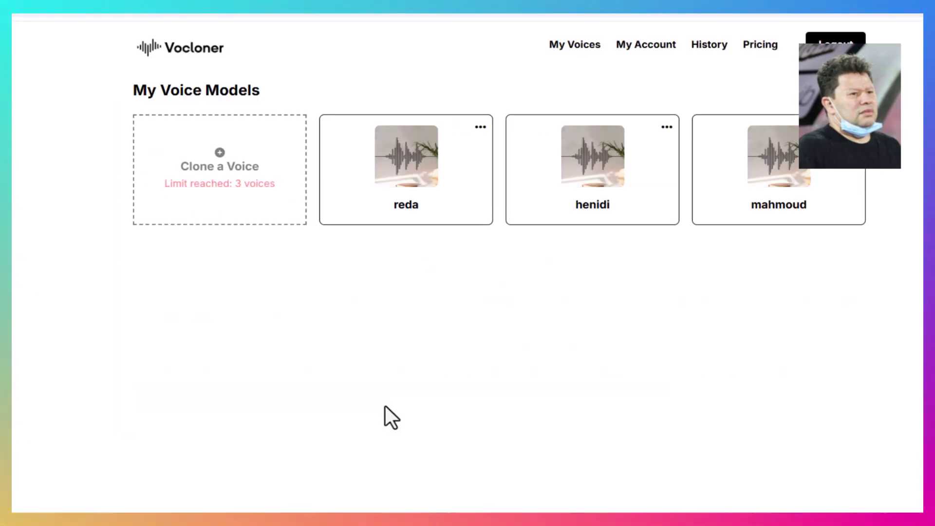
# Generate and play reda speech from "وأنا بقولك ان الأهلي هياخد كأس العالم مستريح. ولو أنا دربت ريال مدريد هاخد بيه الكونفيدراليه الأفريقية مستريح."
pyautogui.click(422, 173)
pyautogui.click(327, 194)
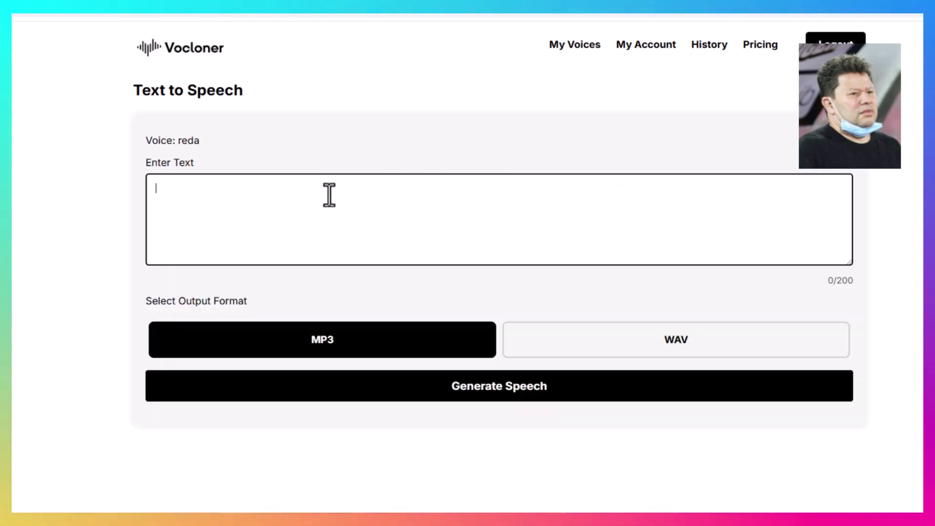
pyautogui.write('وأنا بقولك ان الأهلي هياخد كأس العالم مستريح. ولو أنا دربت ريال مدريد هاخد بيه الكونفيدراليه الأفريقية مستريح.')
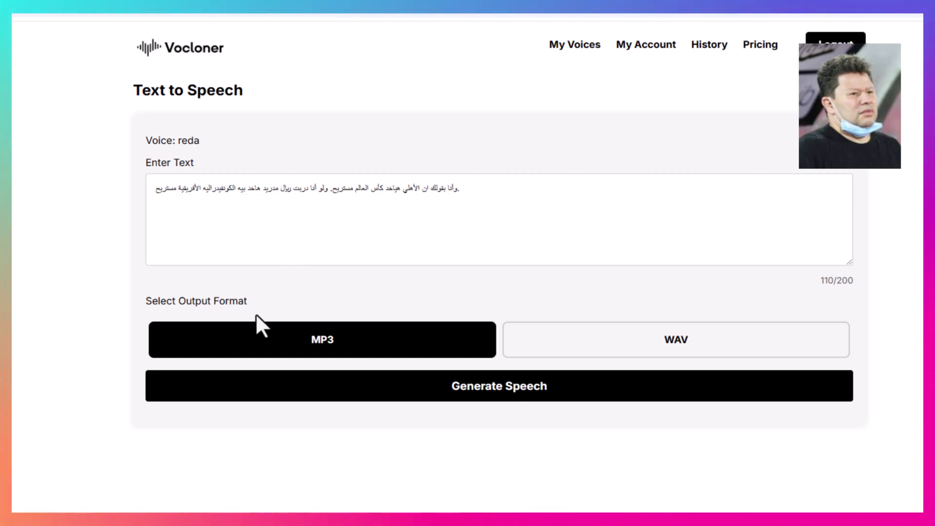
pyautogui.click(345, 392)
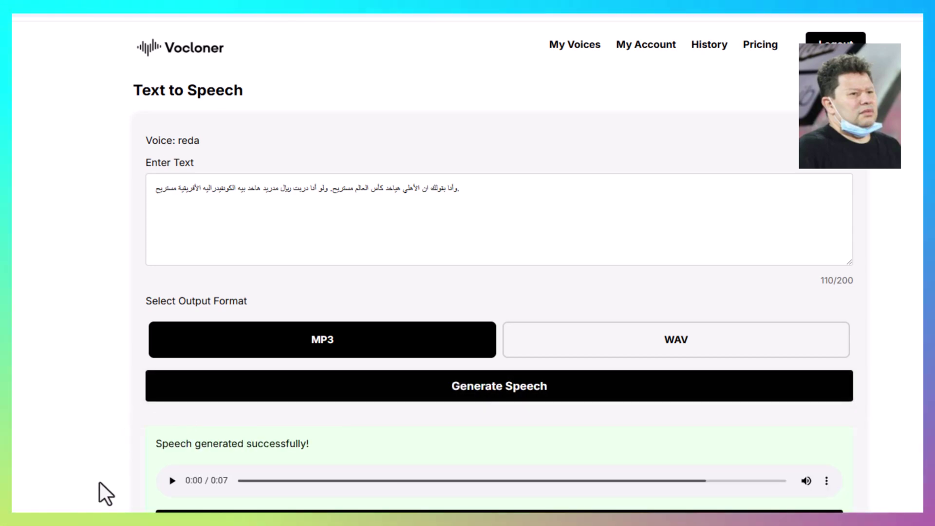
pyautogui.click(171, 480)
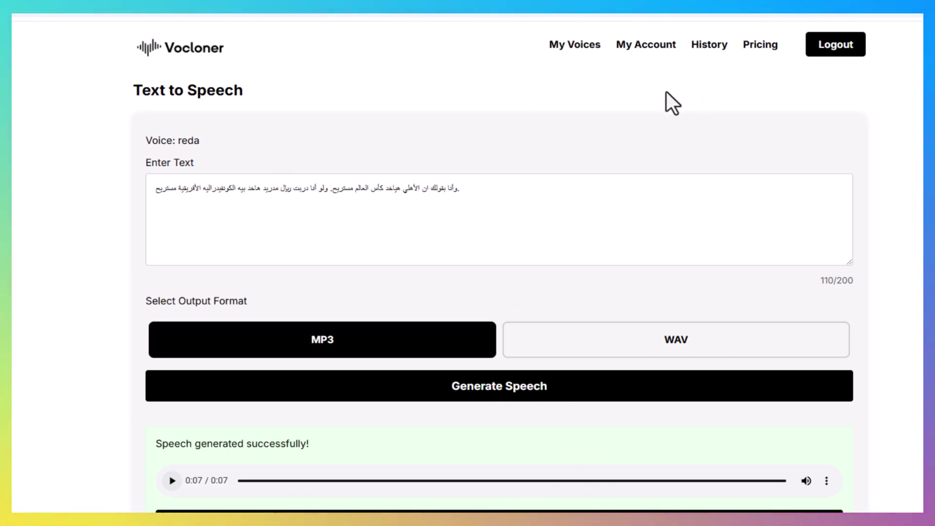
# Delete the third voice model, the one named after the creator, from the voice models page
pyautogui.click(576, 46)
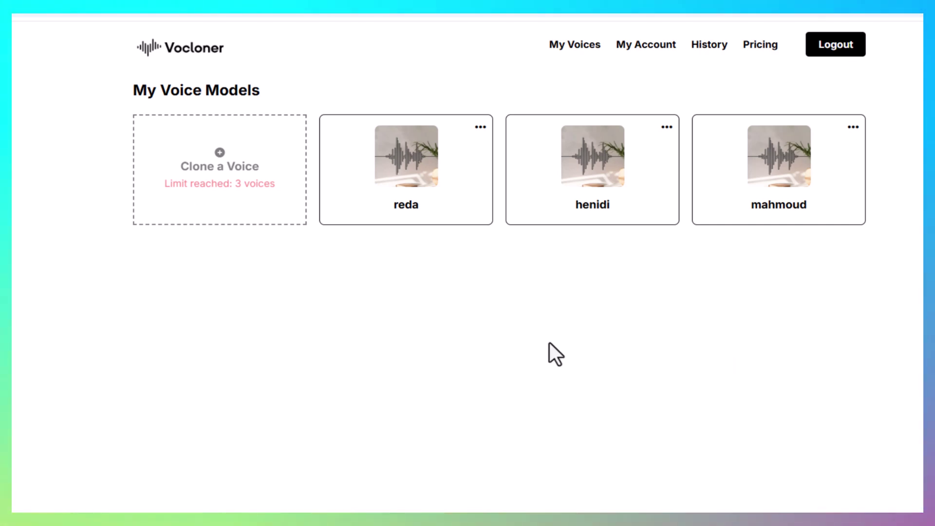
pyautogui.click(852, 128)
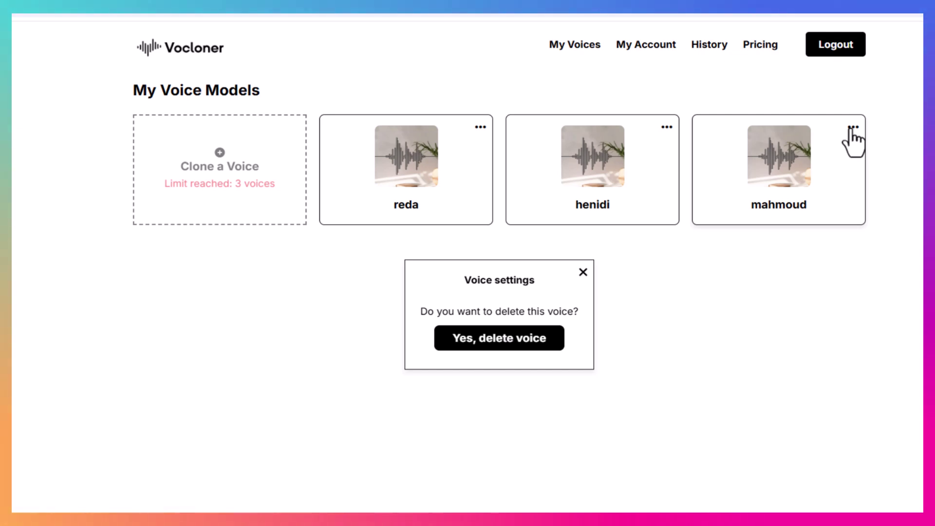
pyautogui.click(482, 343)
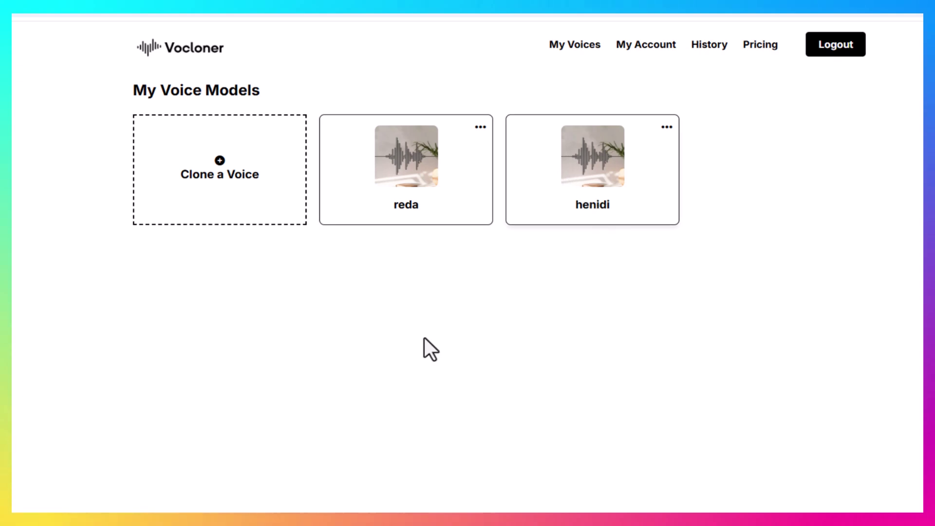
# Look over the blank voice clone form and the text length limit on reda's speech page, and return to the voice models
pyautogui.click(214, 197)
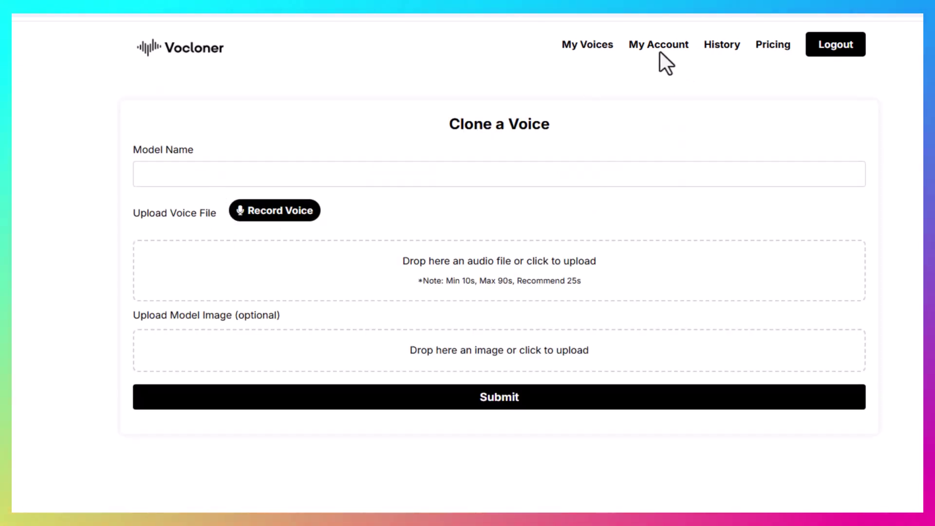
pyautogui.click(565, 45)
pyautogui.click(427, 199)
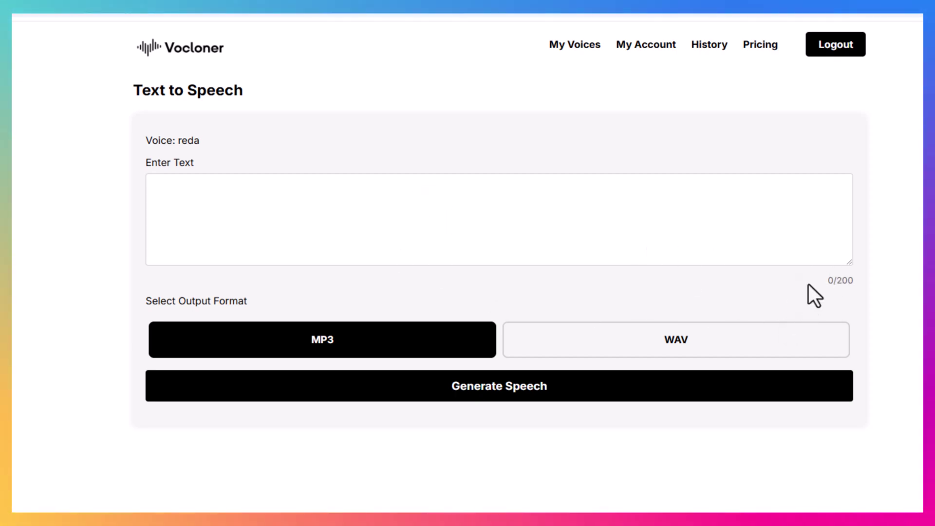
pyautogui.click(813, 247)
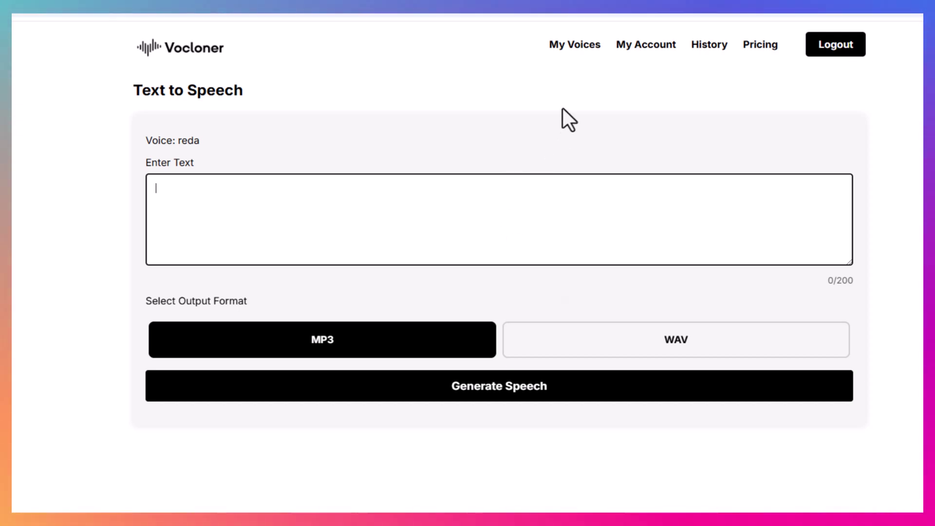
pyautogui.click(581, 53)
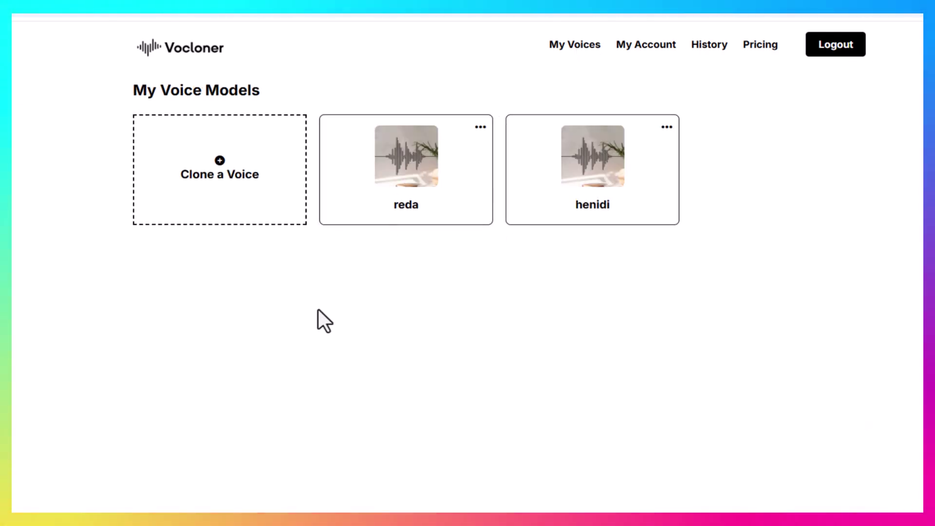